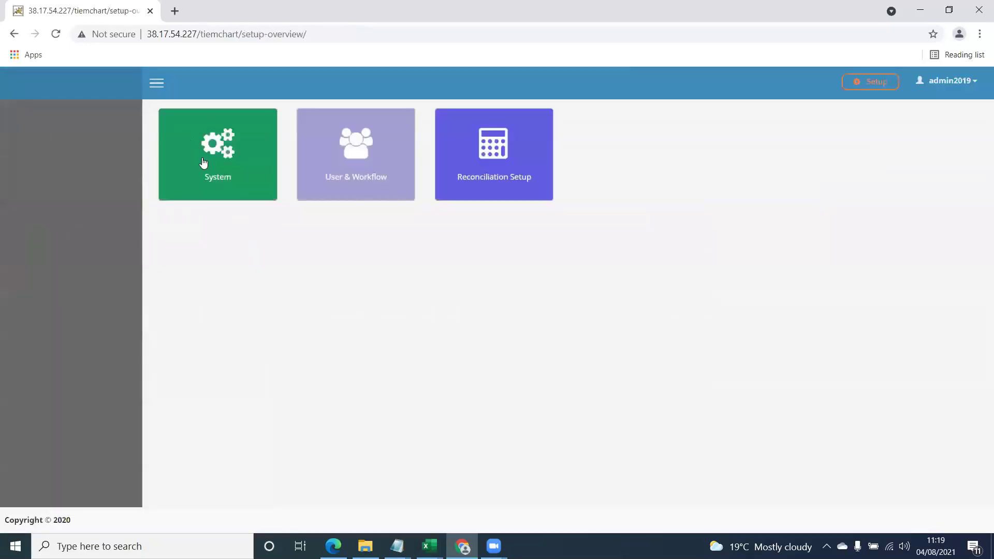
Go to System, then Group Result, and open its Data Mapping page
click(205, 163)
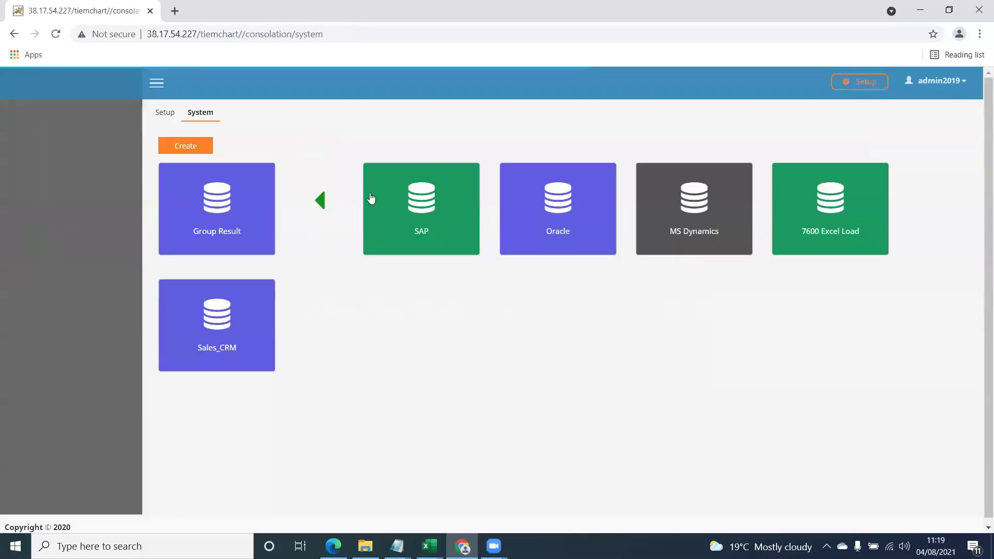
click(216, 213)
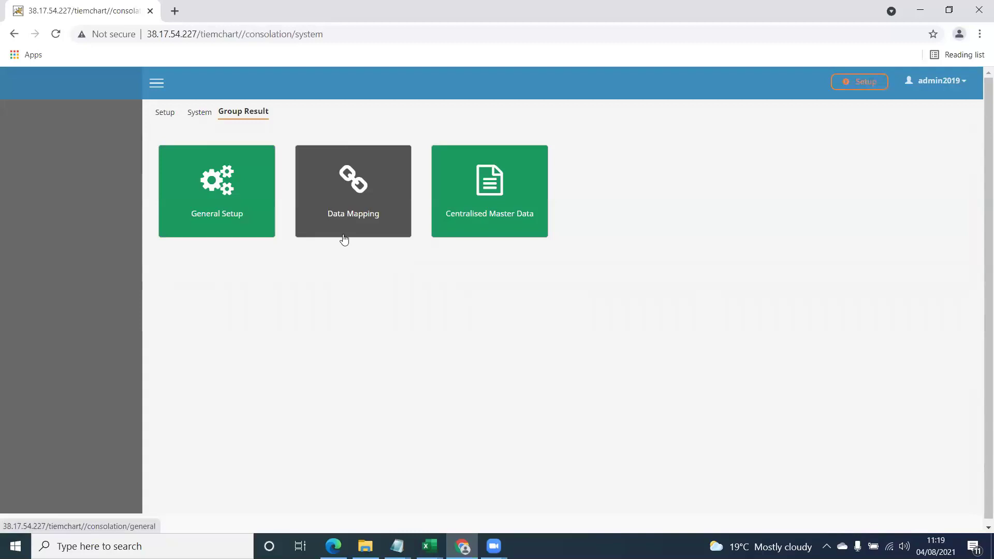
click(351, 208)
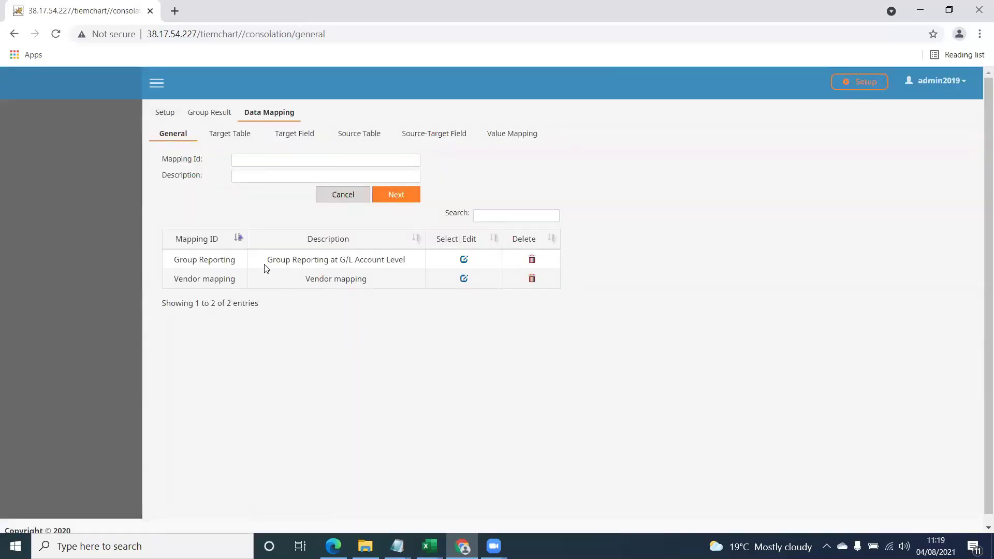
Edit the Group Reporting mapping and view its SAP target table BSIS
click(464, 261)
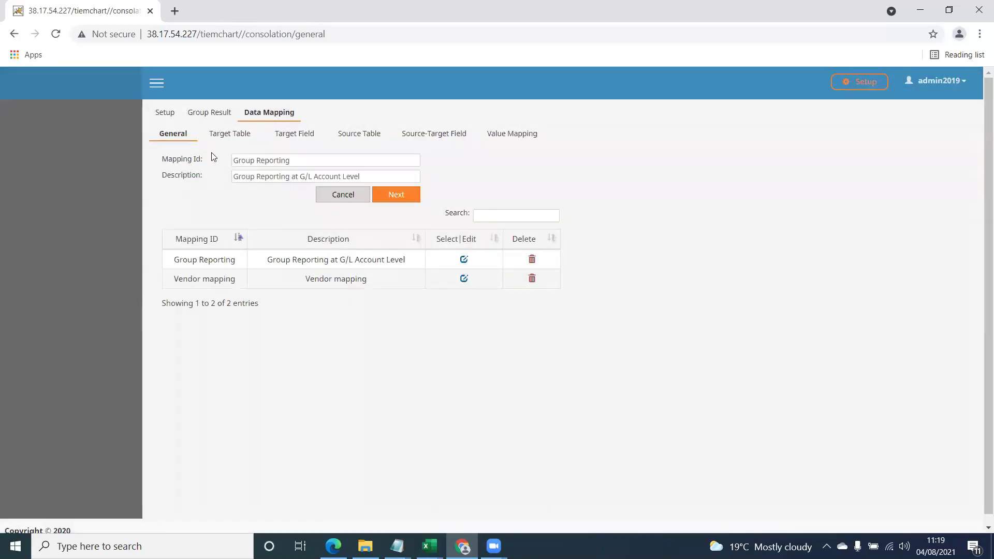
drag(287, 163, 199, 174)
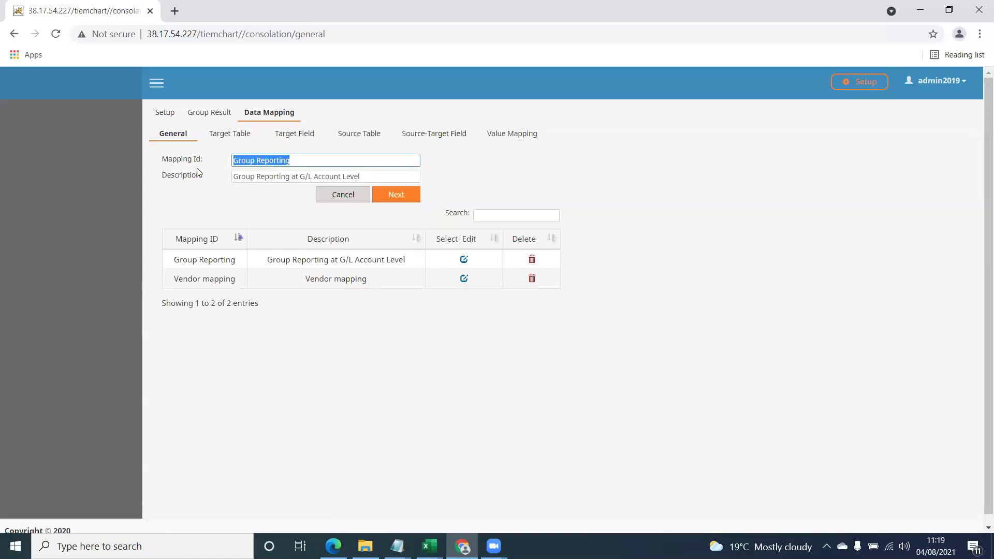
click(396, 196)
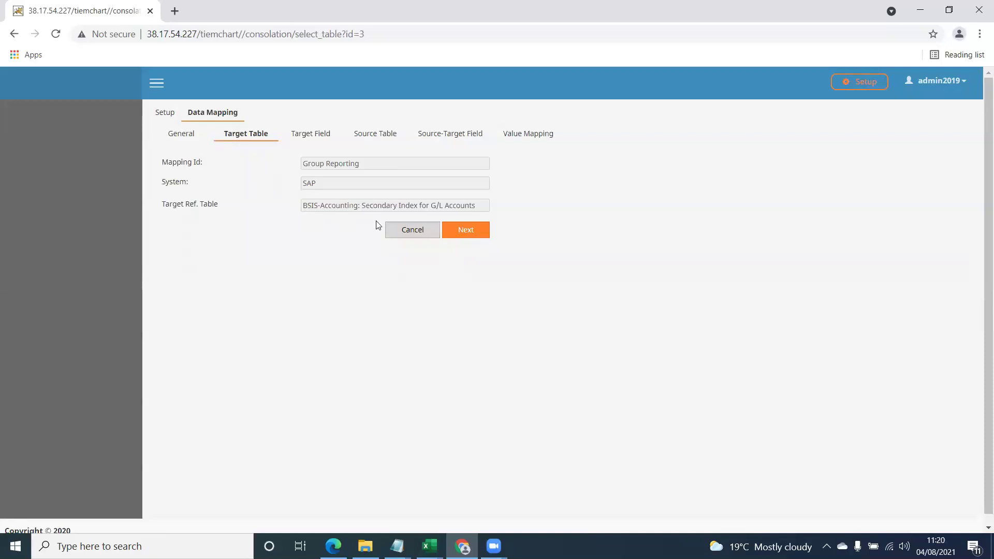
Advance to the target fields and load Account Category for editing
click(466, 233)
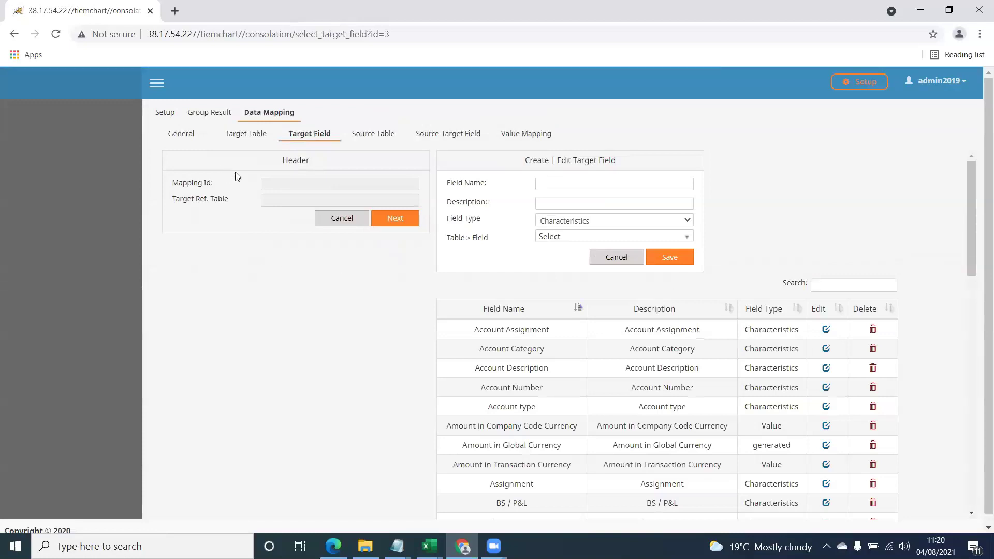
scroll(757, 357, down, 5)
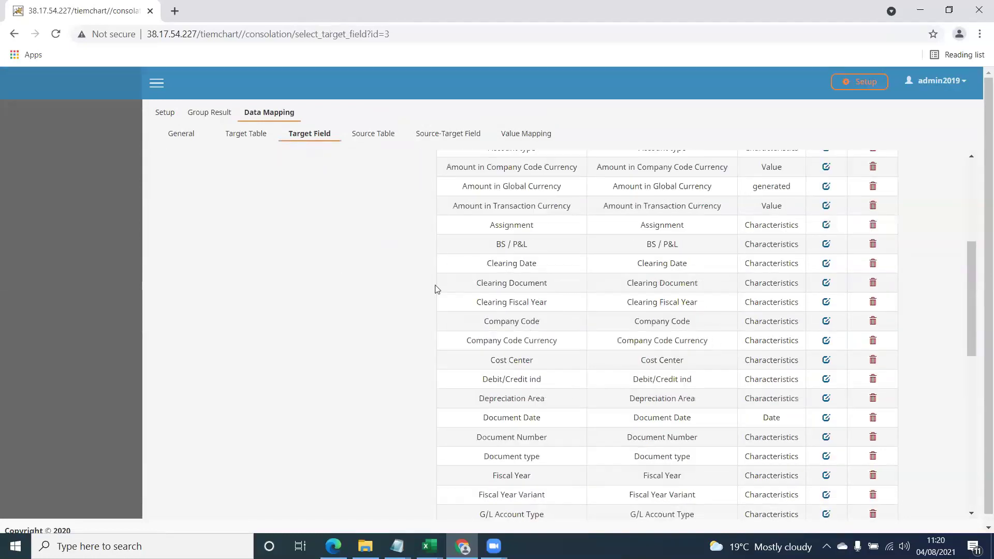
scroll(725, 340, up, 4)
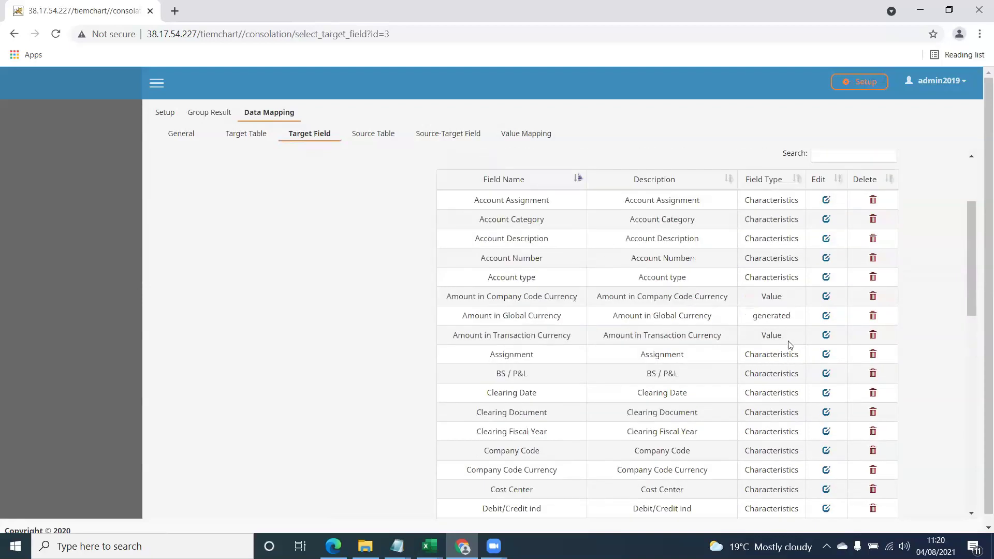
click(827, 284)
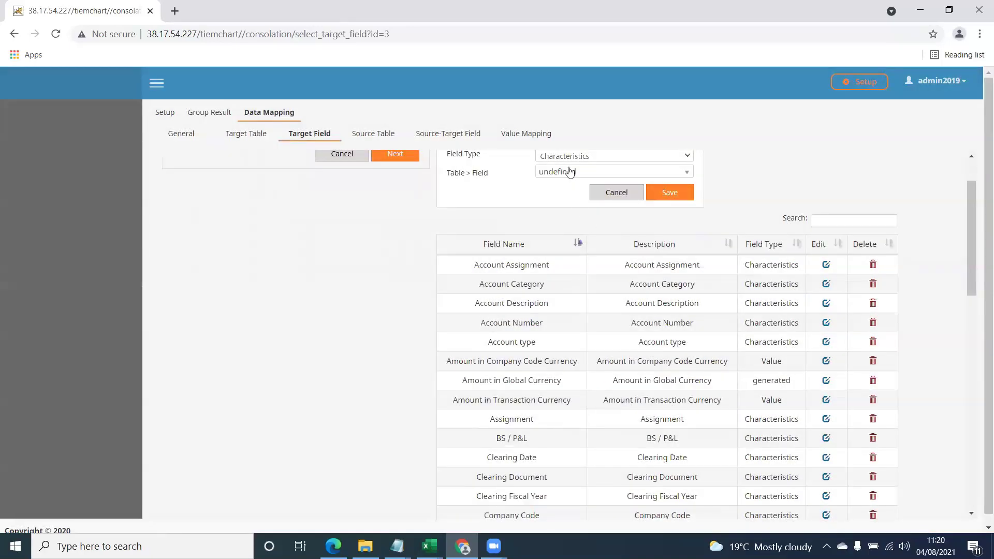
scroll(574, 209, up, 2)
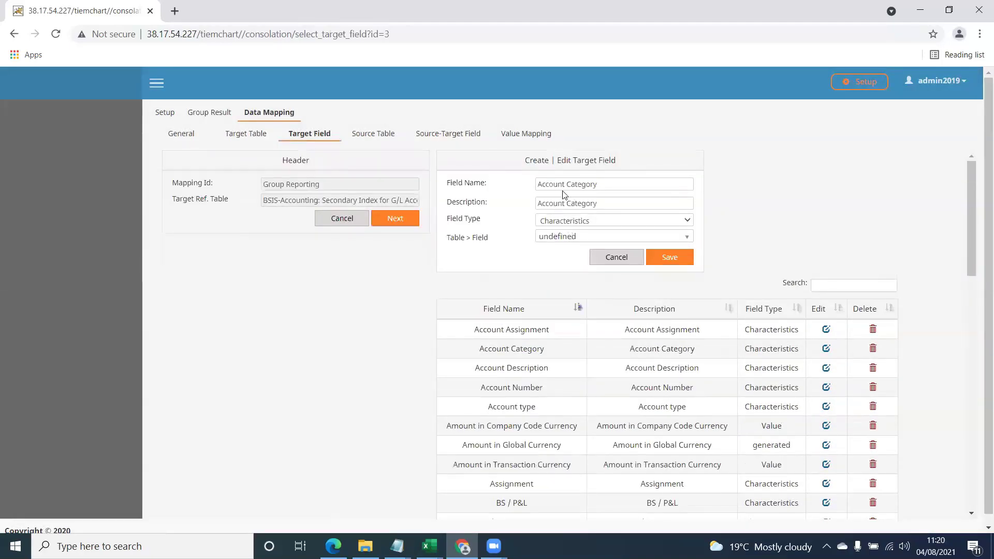
drag(599, 186, 538, 184)
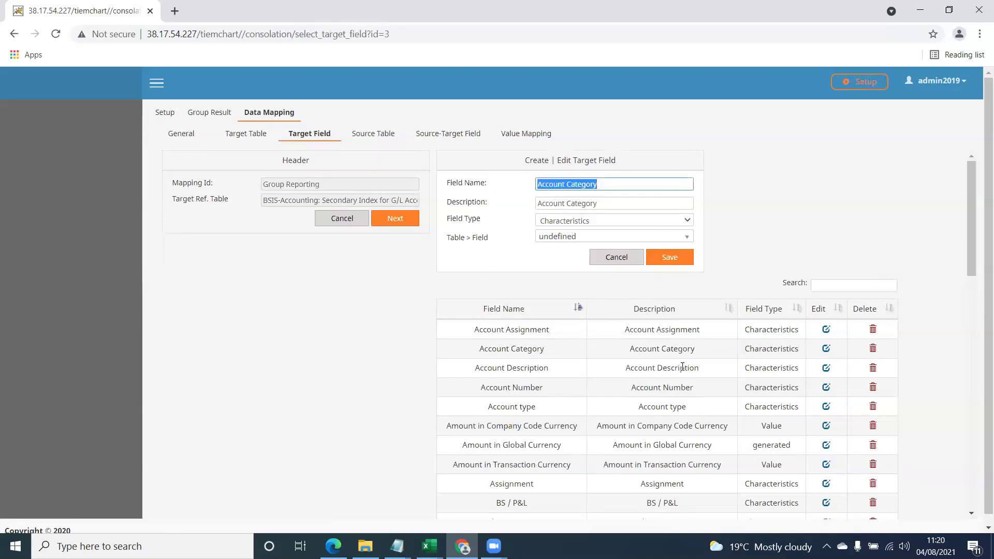
scroll(683, 367, down, 3)
scroll(707, 376, up, 3)
Check the field type options and keep Account Category as Characteristics
click(574, 228)
click(574, 228)
click(574, 227)
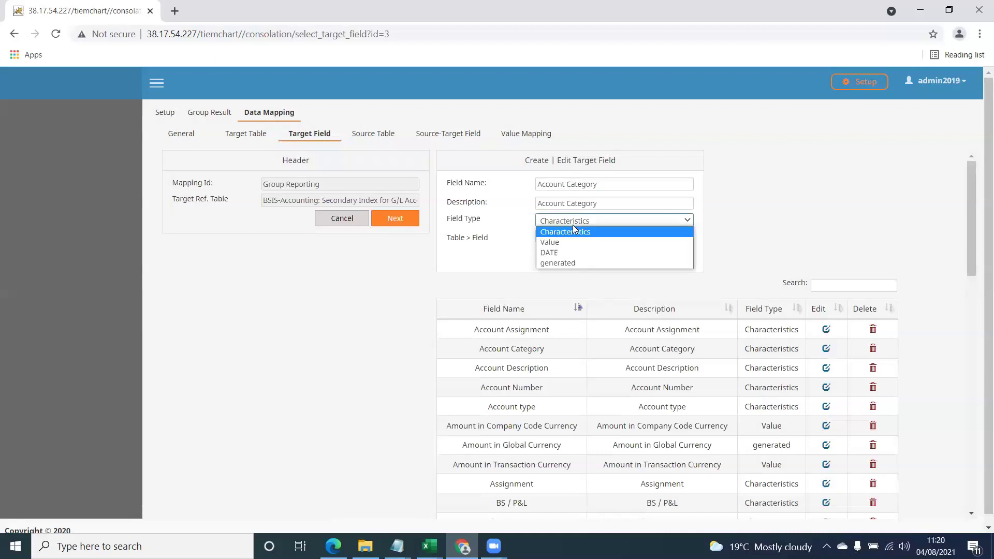
click(574, 230)
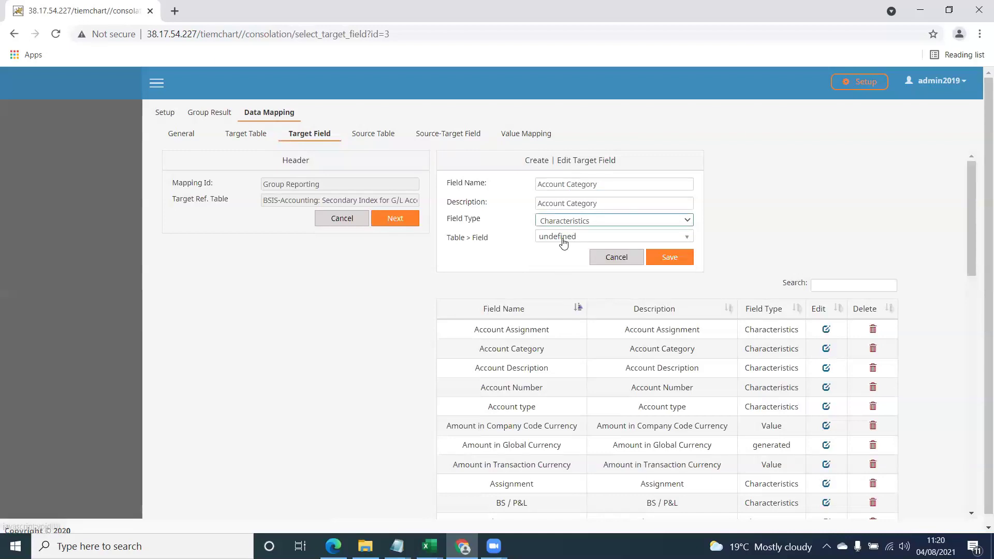
scroll(737, 349, down, 10)
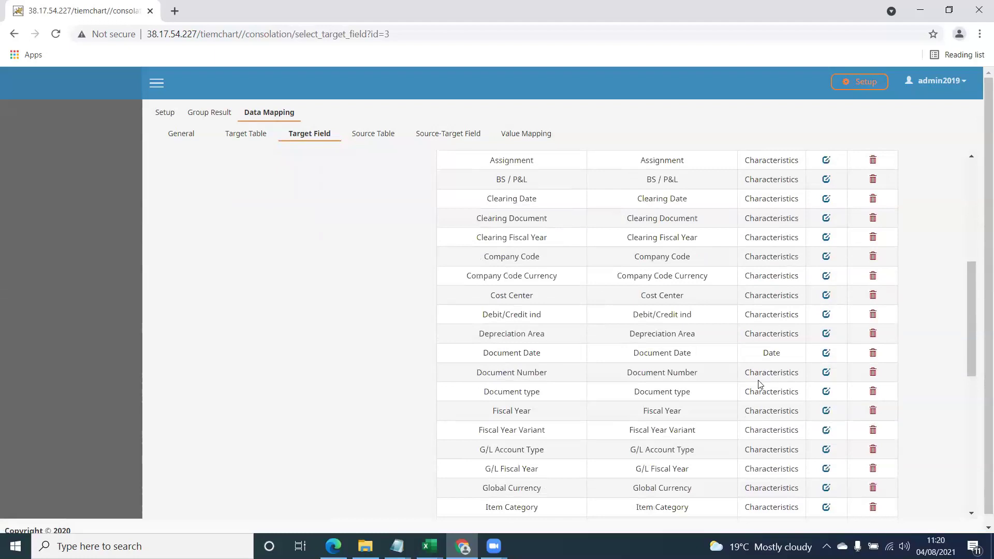
scroll(757, 380, up, 10)
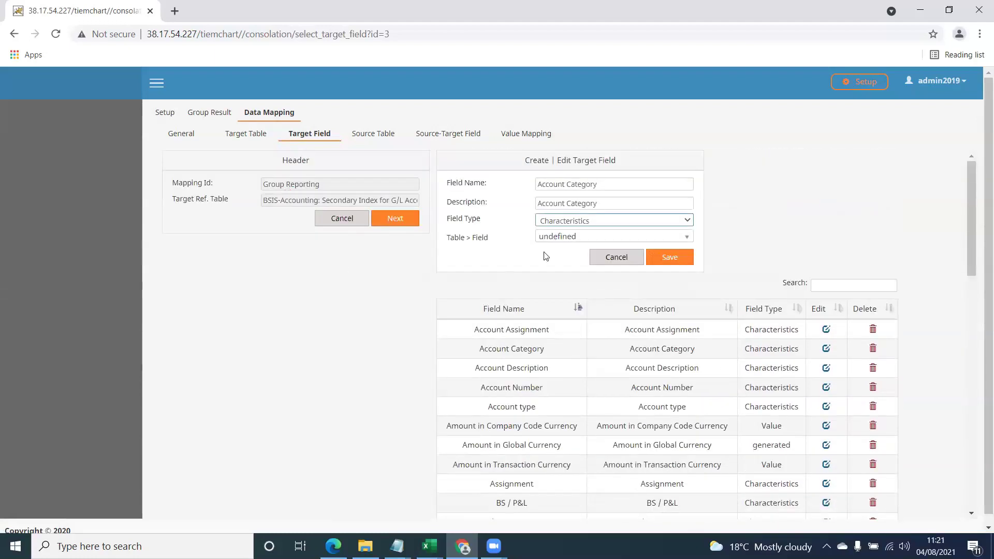
Step through the Oracle/SAP source tables to the source-target field mappings
click(394, 220)
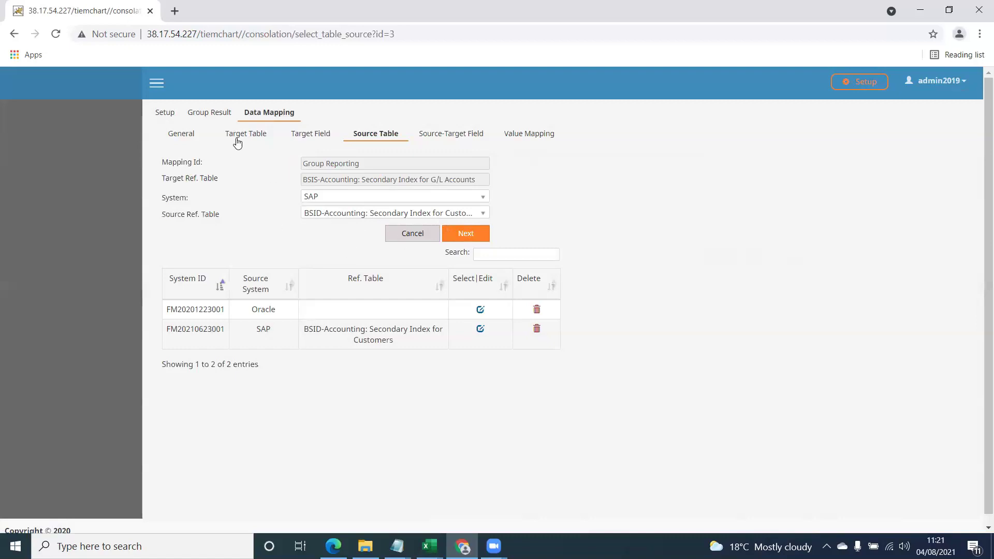
click(464, 237)
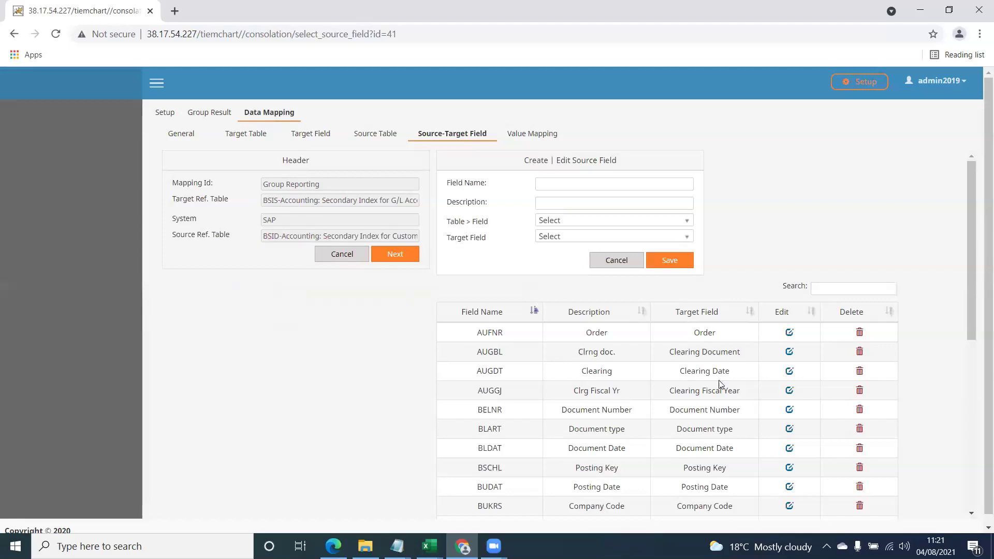
double_click(478, 335)
drag(690, 338, 753, 336)
drag(518, 418, 741, 411)
drag(675, 440, 735, 450)
scroll(699, 439, down, 3)
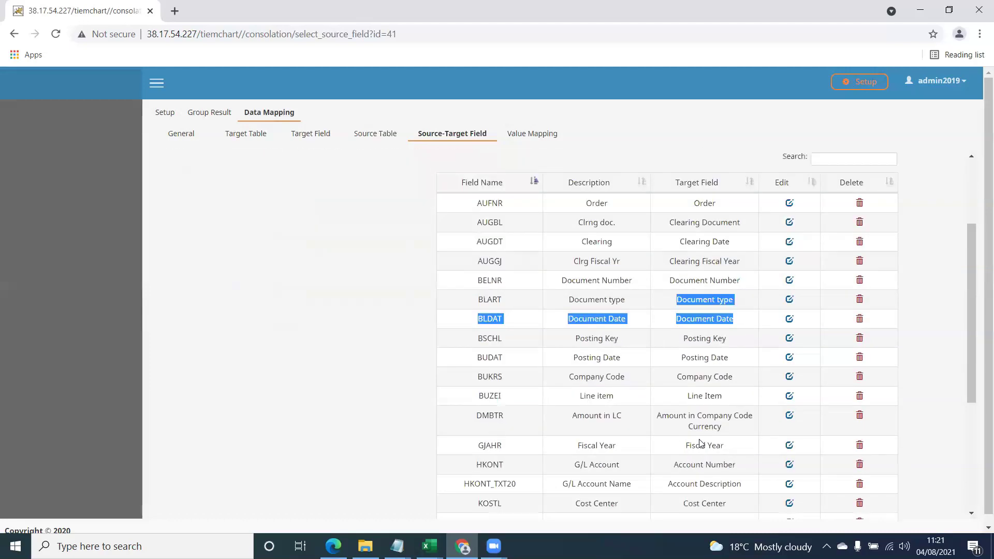
triple_click(702, 342)
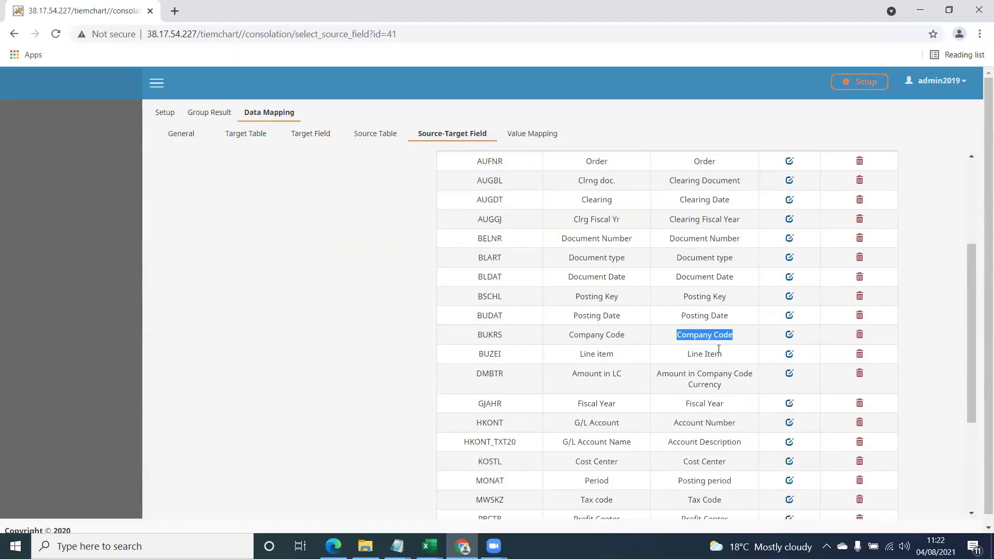
scroll(698, 350, up, 3)
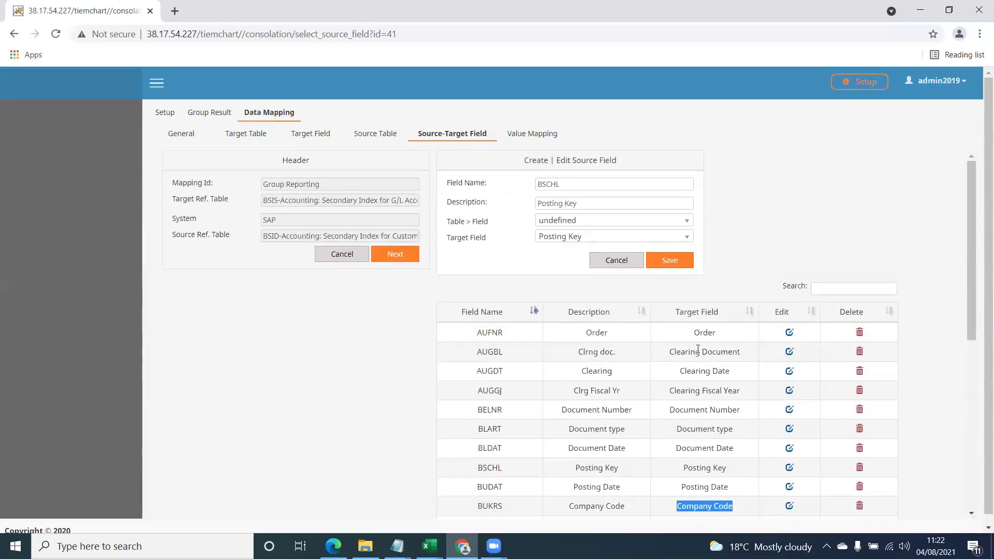
scroll(679, 373, down, 3)
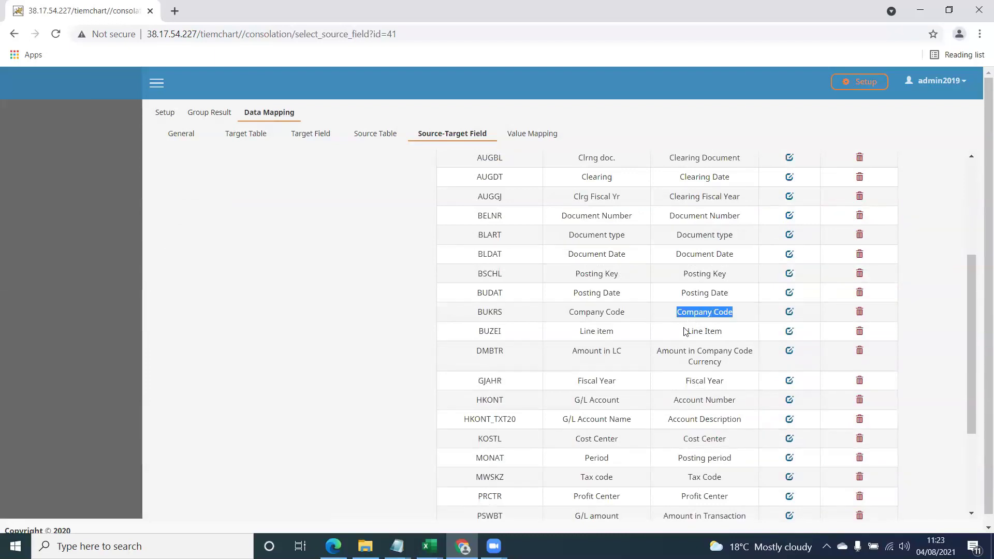
scroll(668, 352, up, 1)
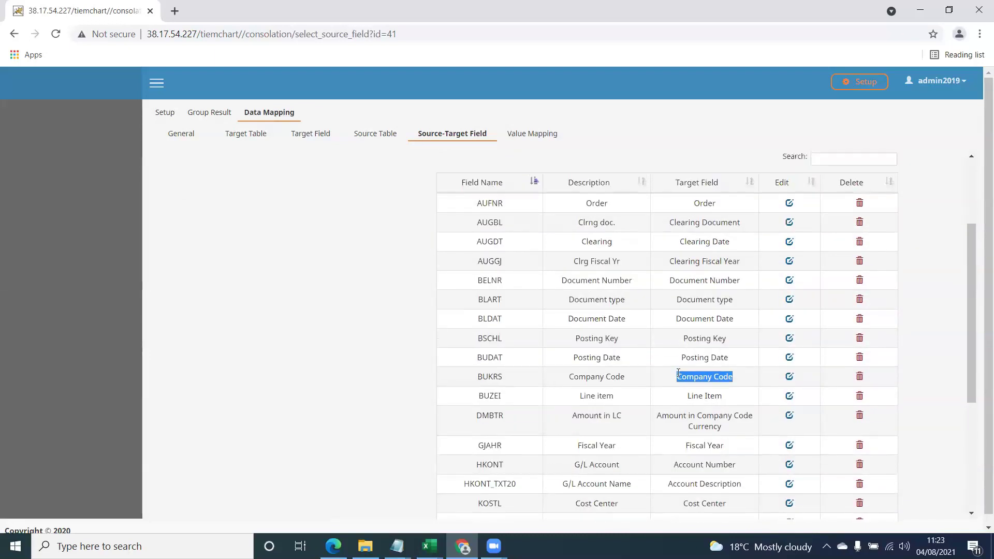
scroll(596, 293, up, 1)
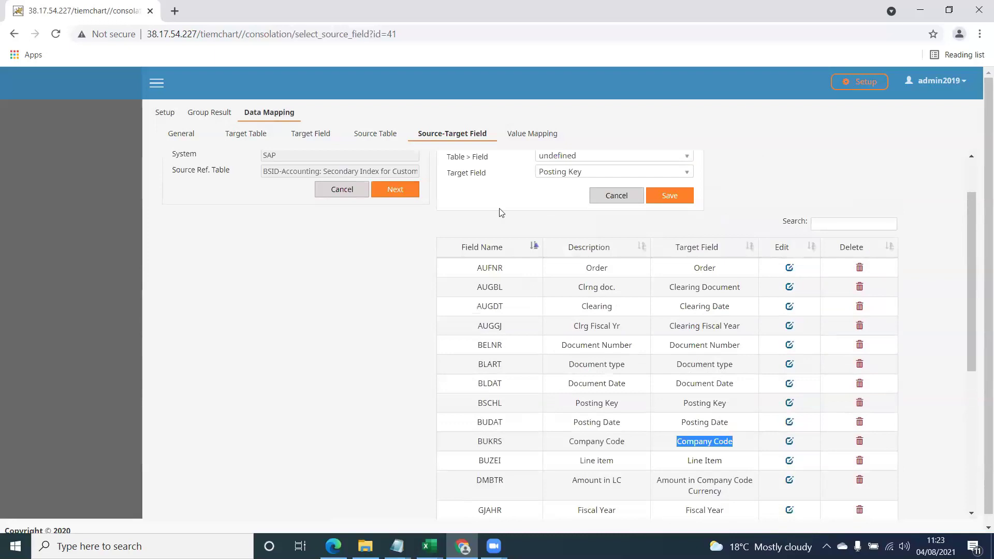
Create the Company Code Field value mapping: source Company Code, operator Equals, saved
click(533, 135)
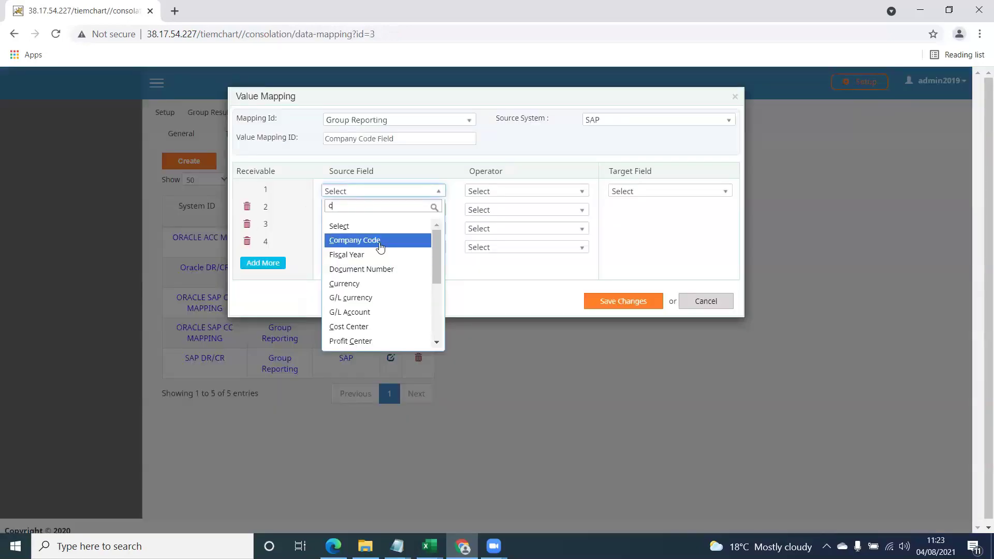
click(381, 247)
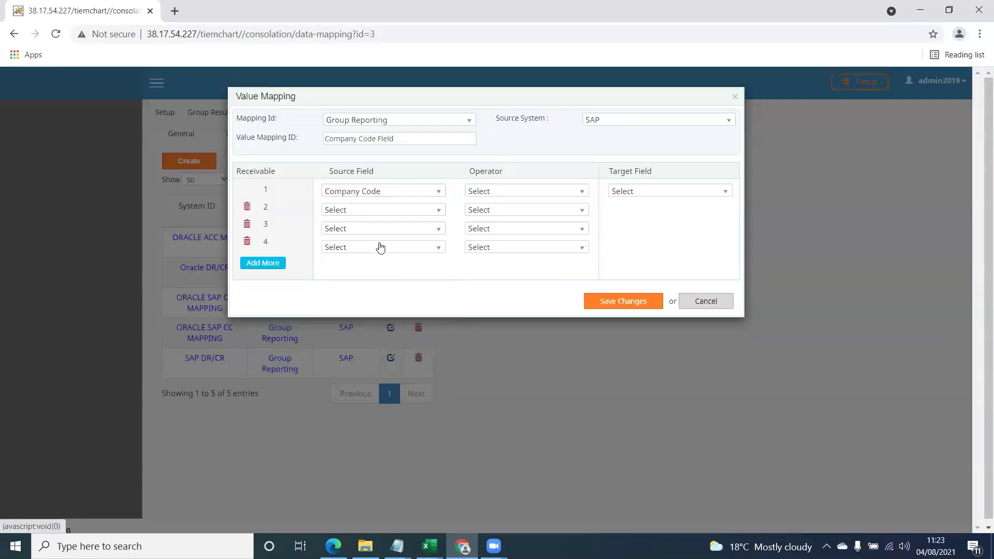
click(548, 193)
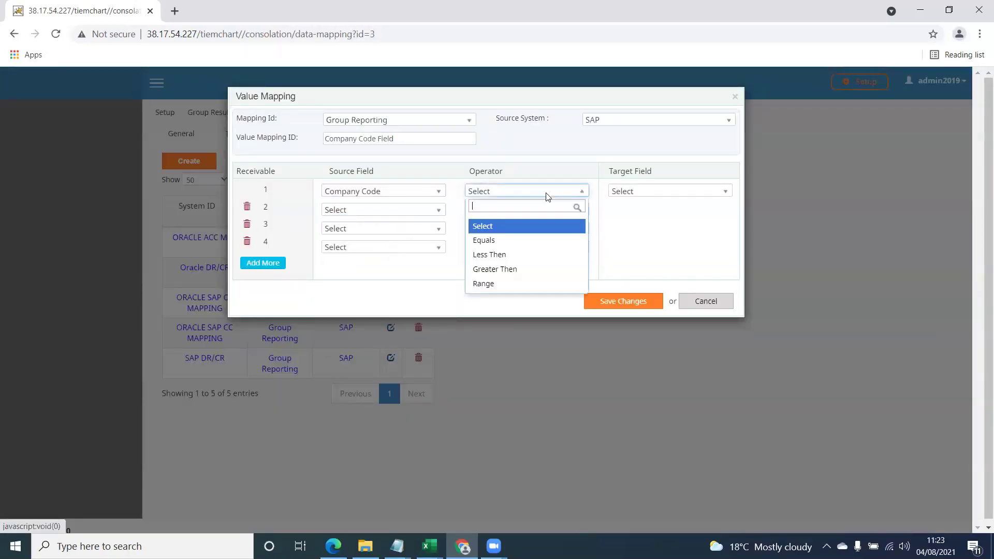
click(529, 241)
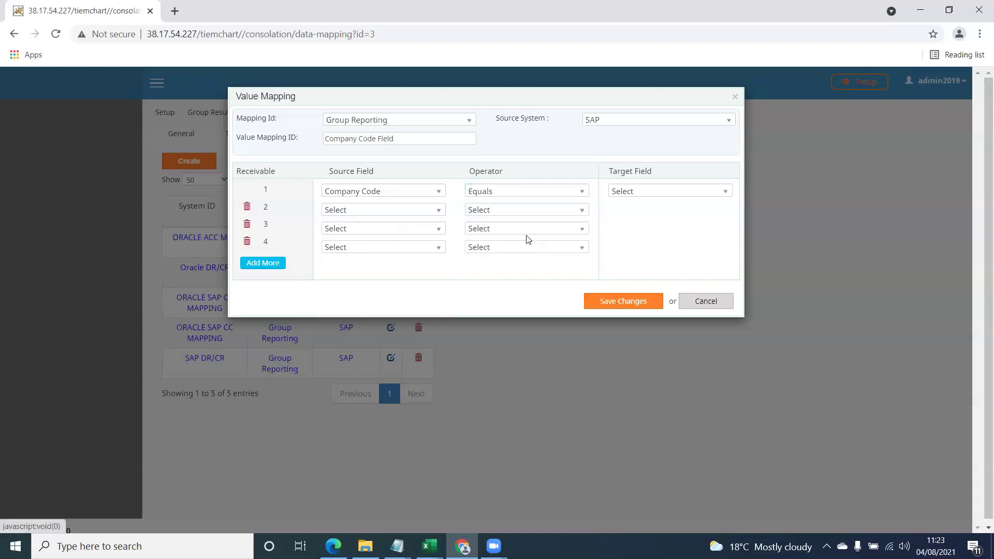
click(514, 198)
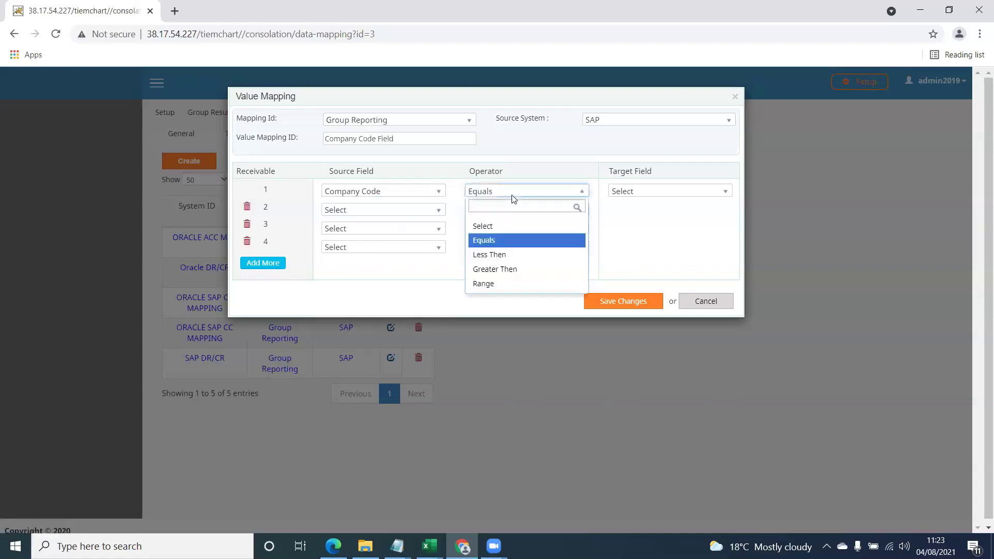
click(516, 194)
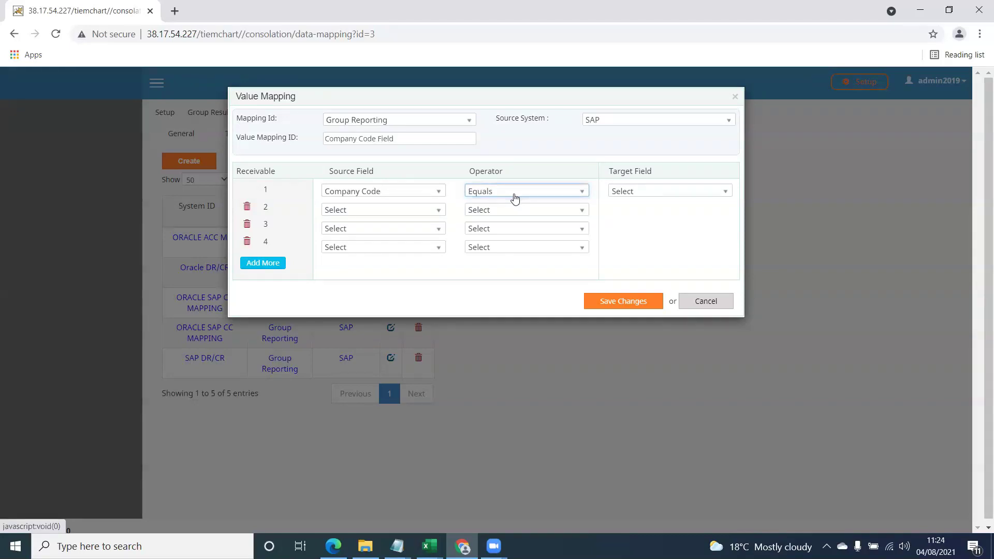
click(516, 196)
click(610, 305)
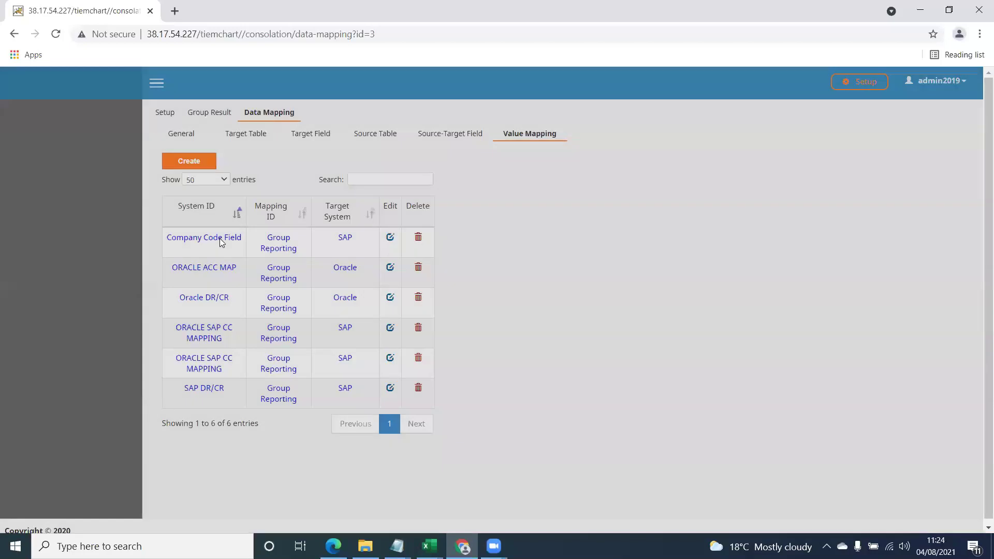
In Company Code Field, add the pair mapping source 1200 to target 4300
click(220, 239)
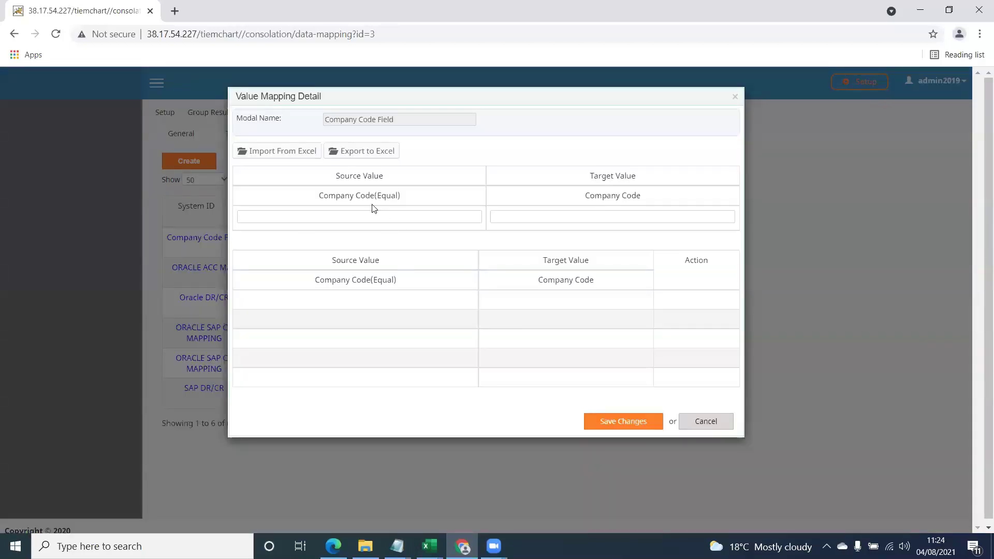
drag(325, 200, 392, 198)
drag(584, 199, 642, 202)
key(Tab)
text(120)
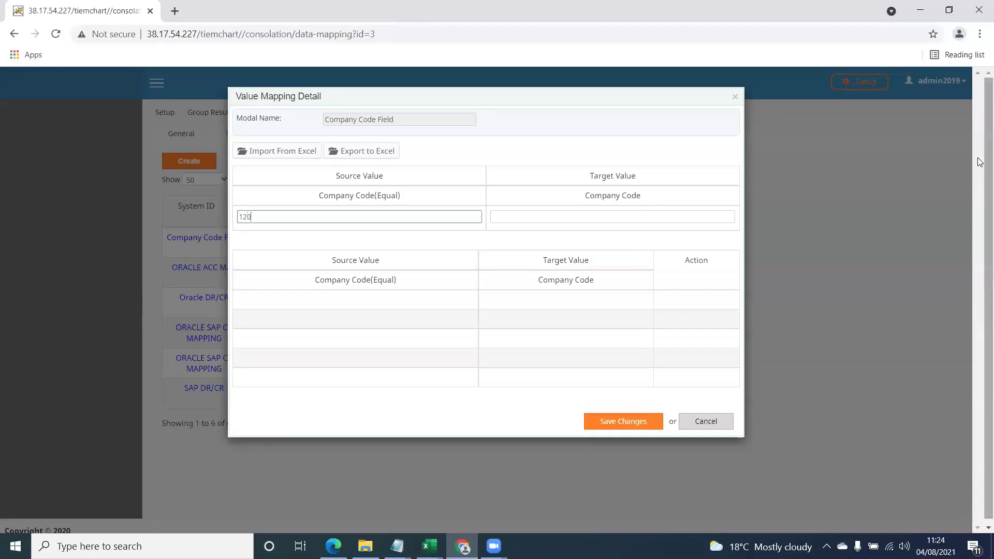
text(0)
key(Tab)
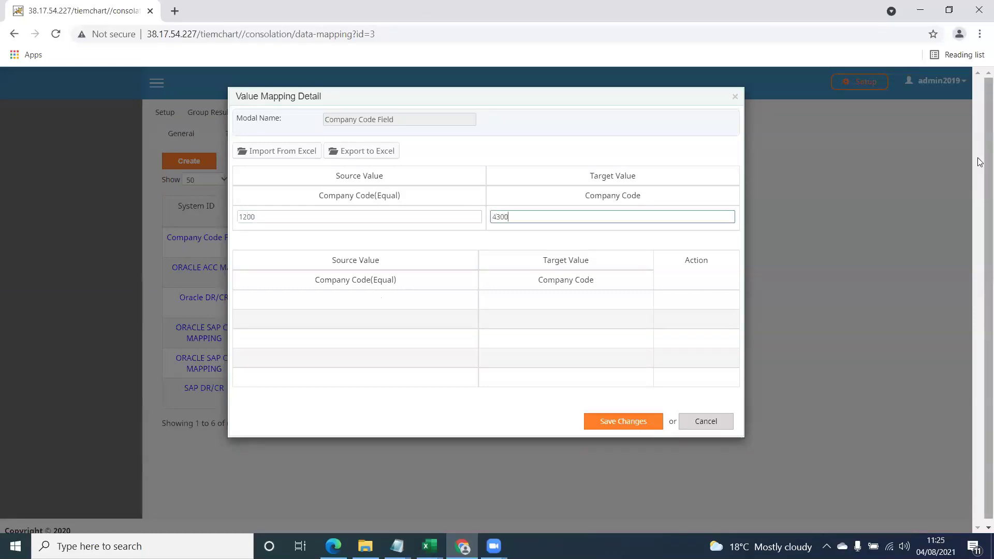
key(Return)
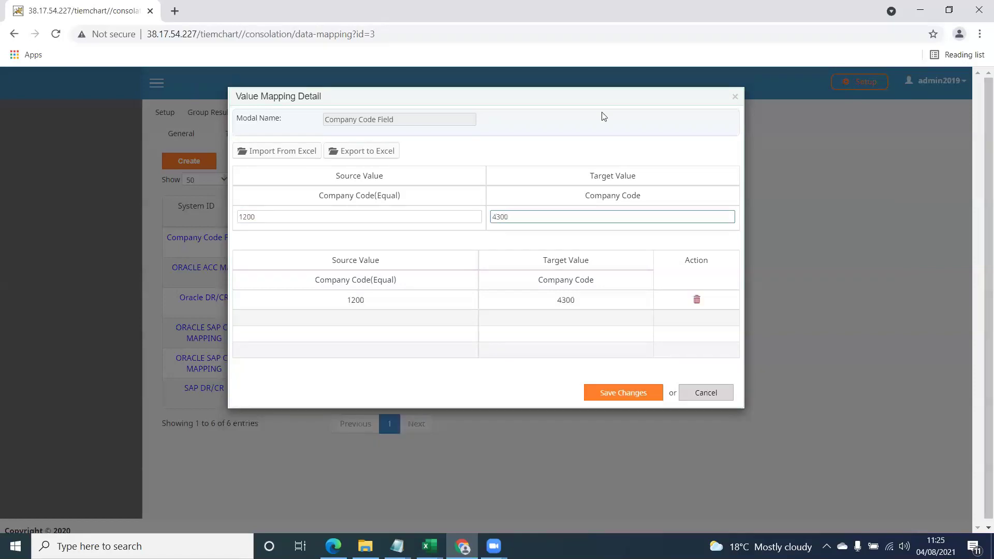
Add the 3200 to 5000 company code pair and save the value pairs
click(388, 222)
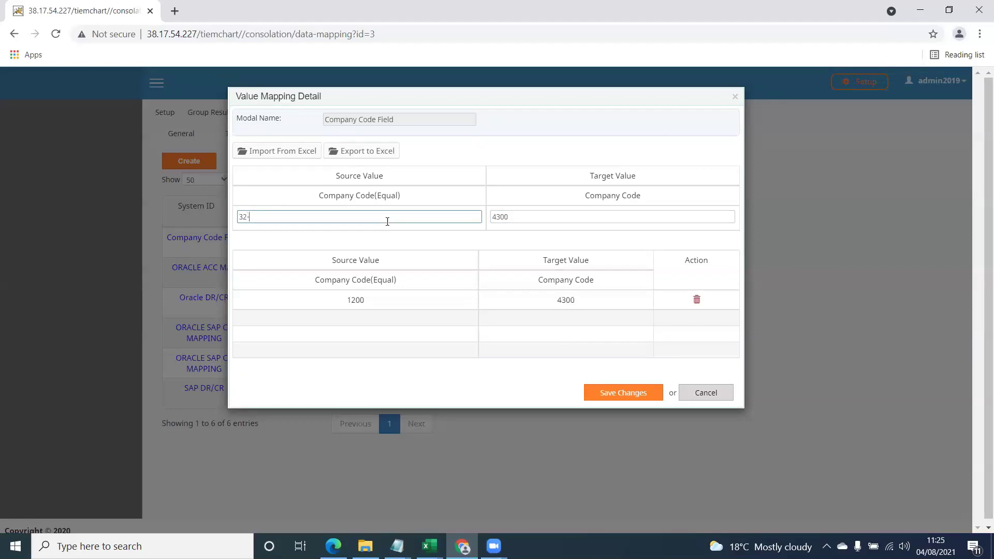
text(0)
key(Tab)
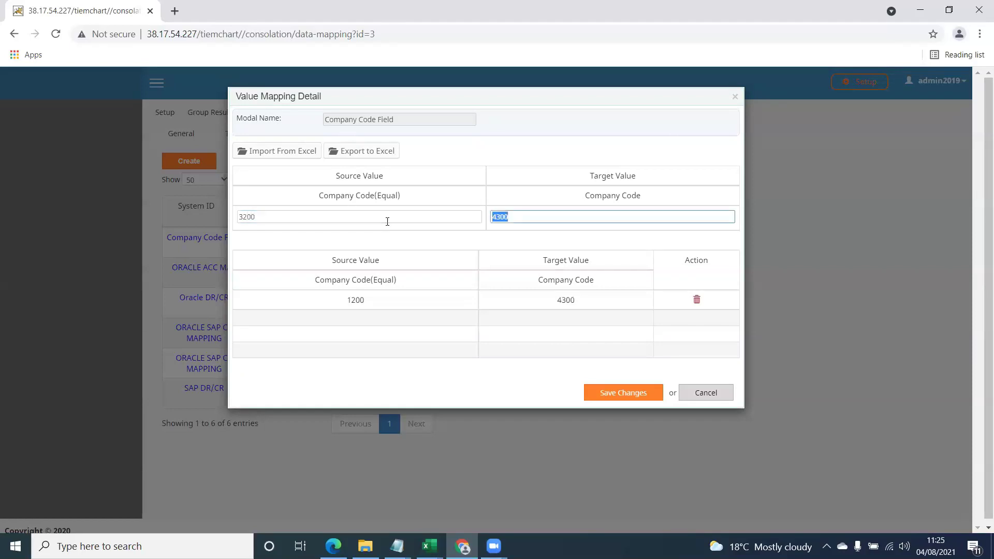
text(5000)
key(Return)
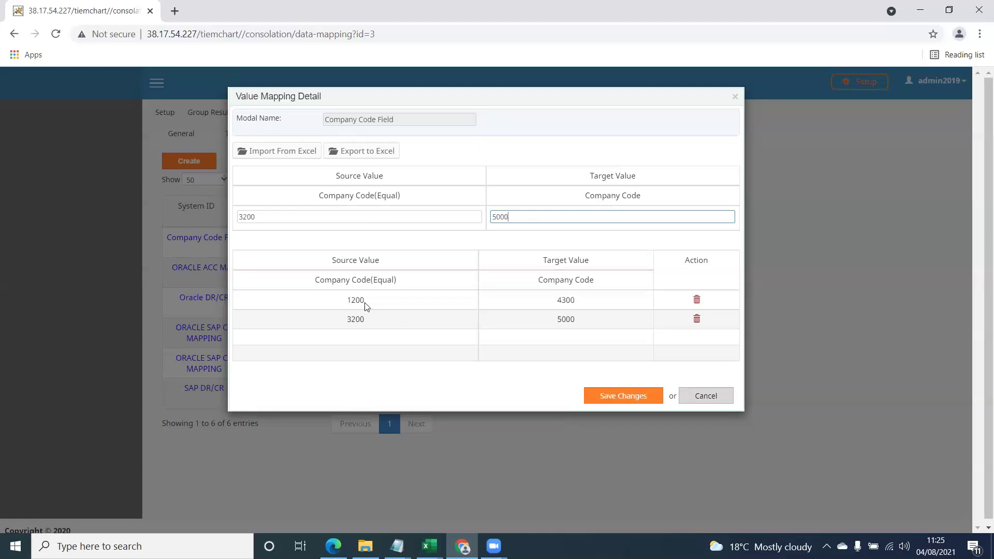
drag(366, 307, 347, 305)
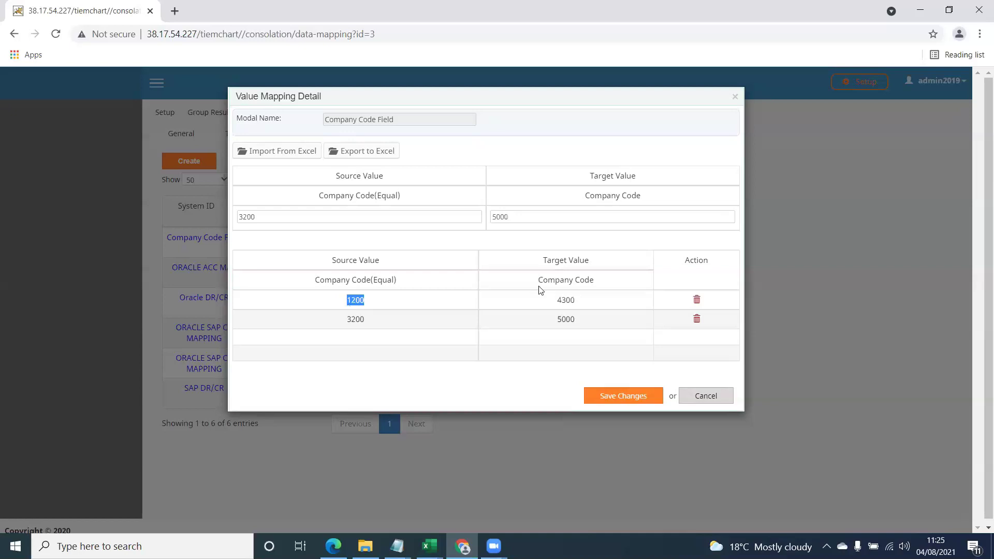
click(576, 302)
click(621, 397)
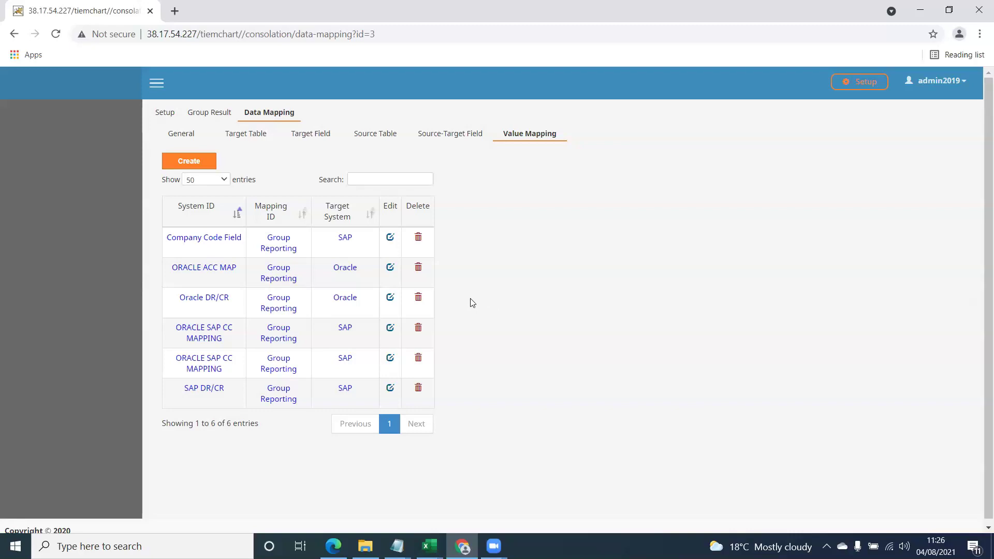
Return to the General page listing the Group Reporting and Vendor mappings
click(187, 139)
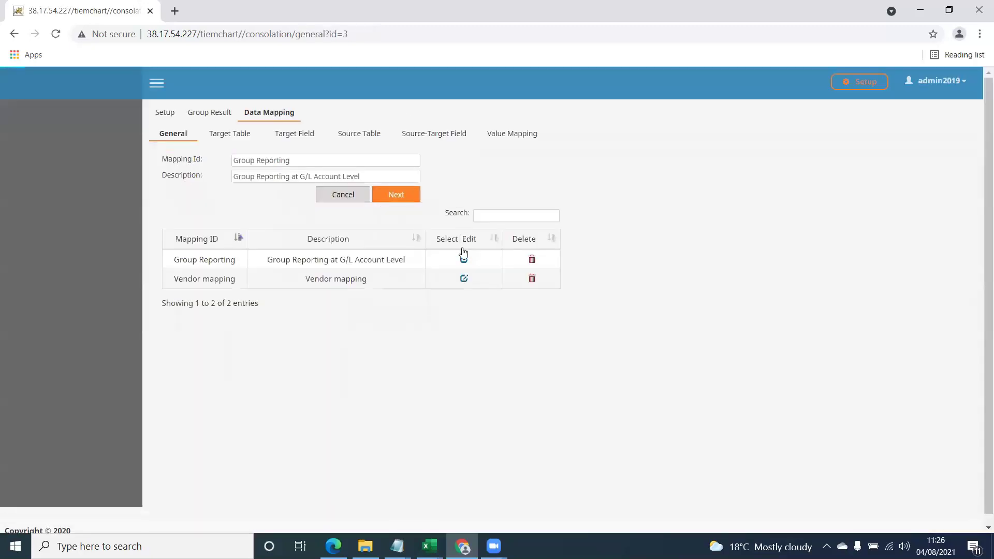